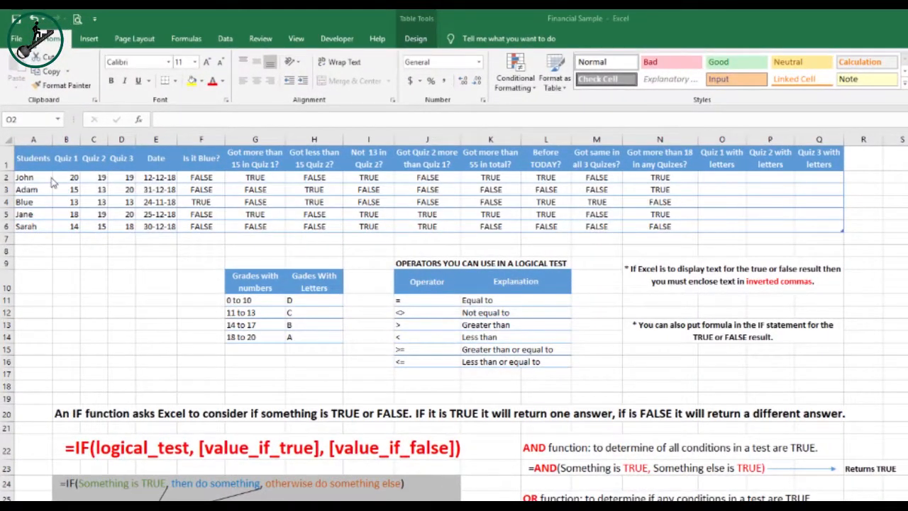
- Examine the students' scores for Quiz 1 to Quiz 3 and the table matching number grades to letter grades
{"action": "left_click", "coordinate": [68, 169]}
{"action": "key", "text": "Right"}
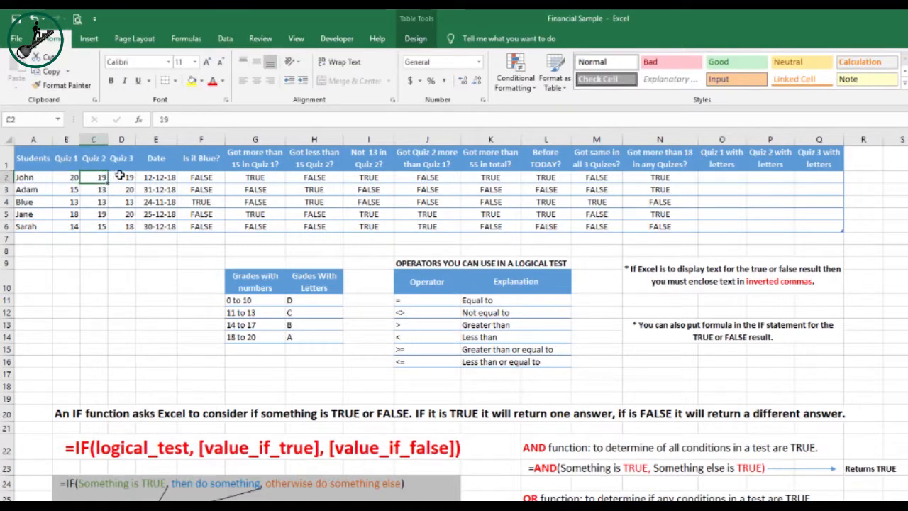
{"action": "key", "text": "Right"}
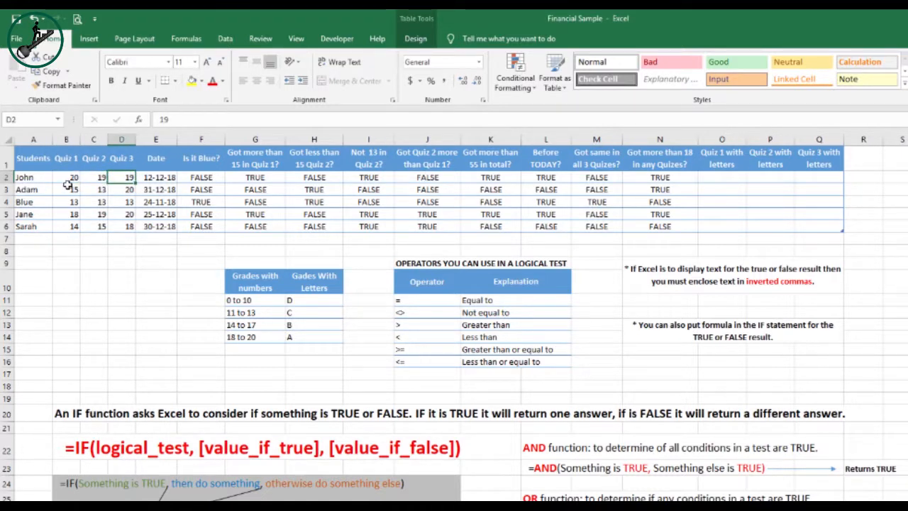
{"action": "left_click", "coordinate": [69, 181]}
{"action": "left_click_drag", "start_coordinate": [68, 181], "coordinate": [74, 225]}
{"action": "left_click_drag", "start_coordinate": [122, 178], "coordinate": [124, 225]}
{"action": "left_click", "coordinate": [83, 200]}
{"action": "left_click", "coordinate": [73, 179]}
{"action": "left_click_drag", "start_coordinate": [74, 178], "coordinate": [73, 231]}
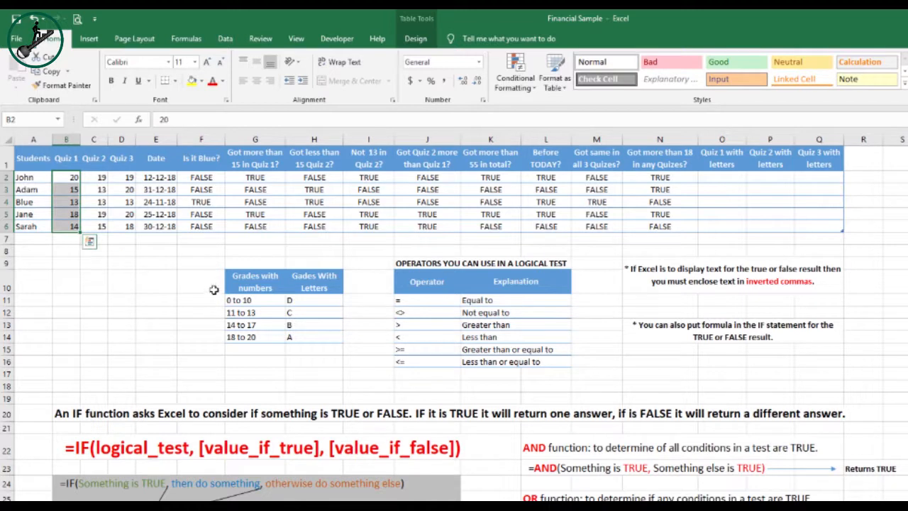
{"action": "left_click_drag", "start_coordinate": [239, 288], "coordinate": [301, 337]}
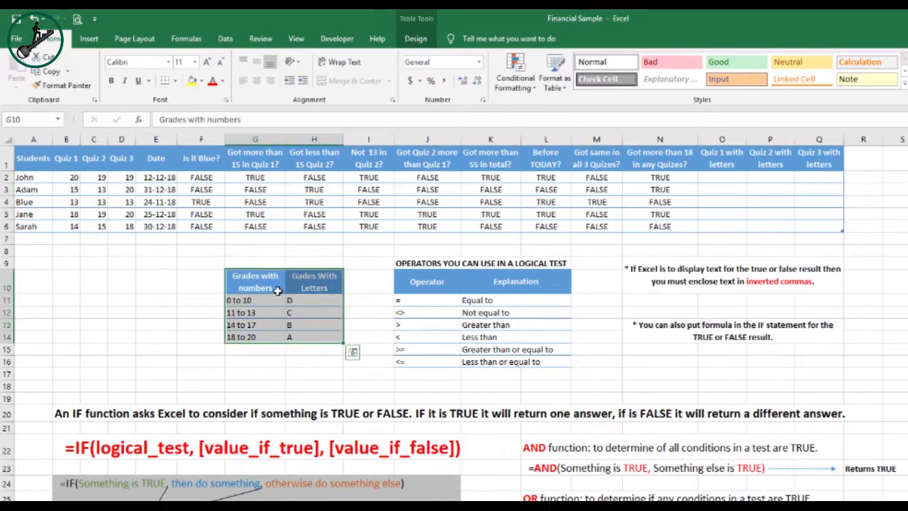
{"action": "left_click_drag", "start_coordinate": [261, 281], "coordinate": [261, 341]}
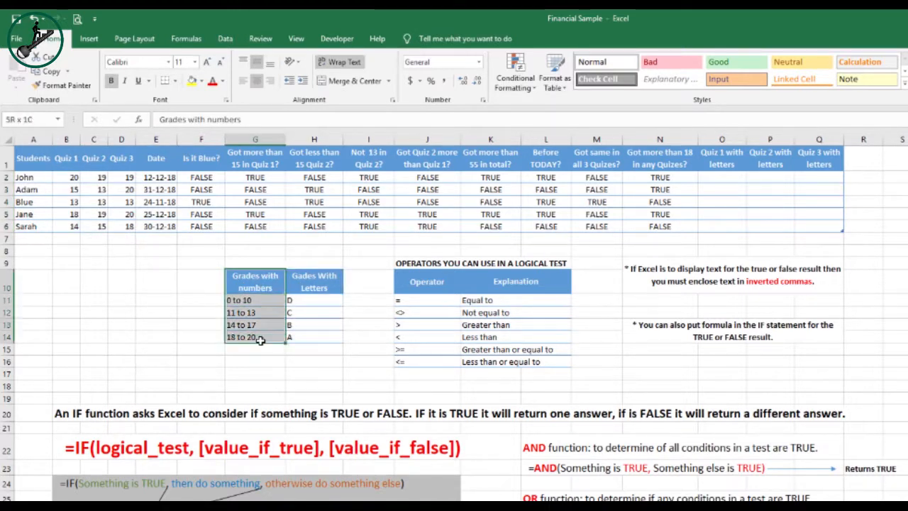
{"action": "left_click_drag", "start_coordinate": [301, 284], "coordinate": [312, 346]}
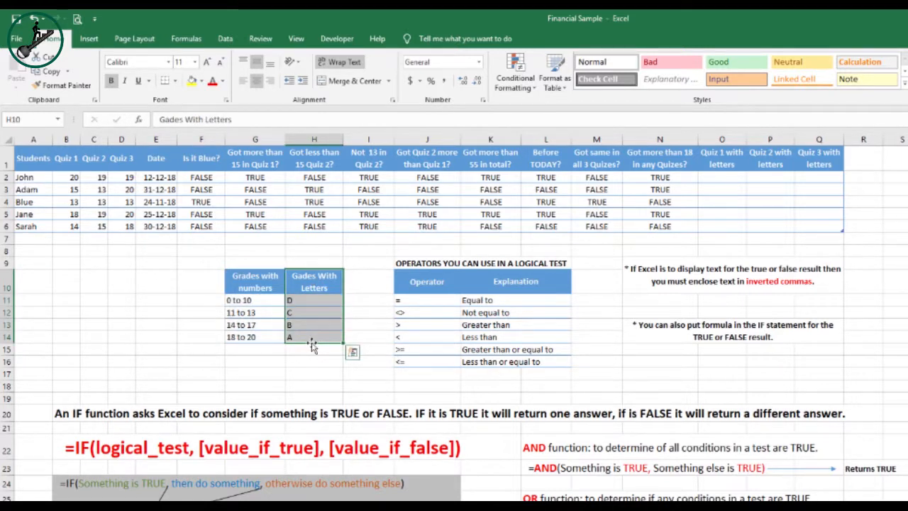
- Begin an IF formula in O2 under Quiz 1 with letters that returns "D" when B2<11
{"action": "left_click", "coordinate": [737, 177]}
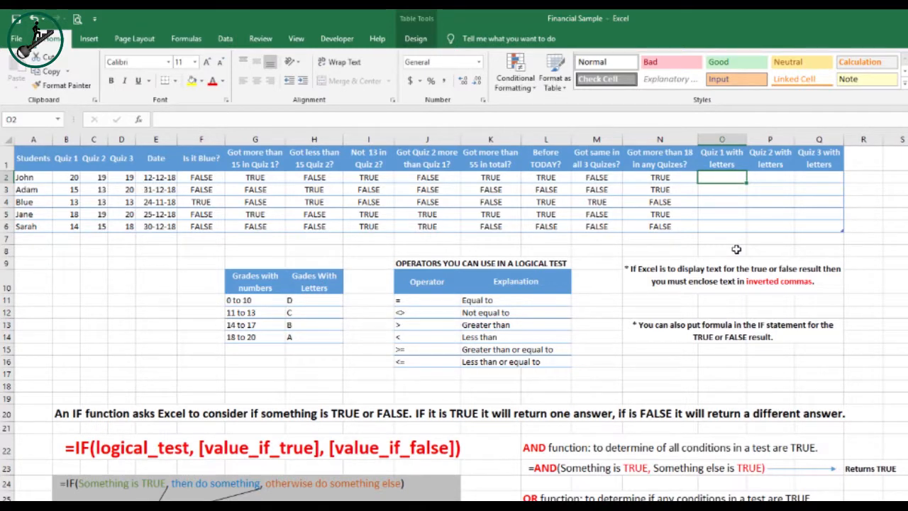
{"action": "type", "text": "="}
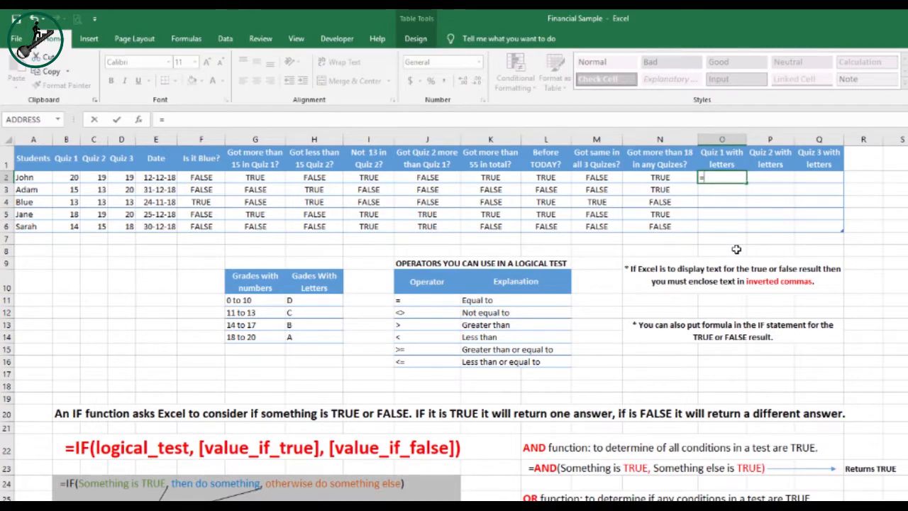
{"action": "type", "text": "IF("}
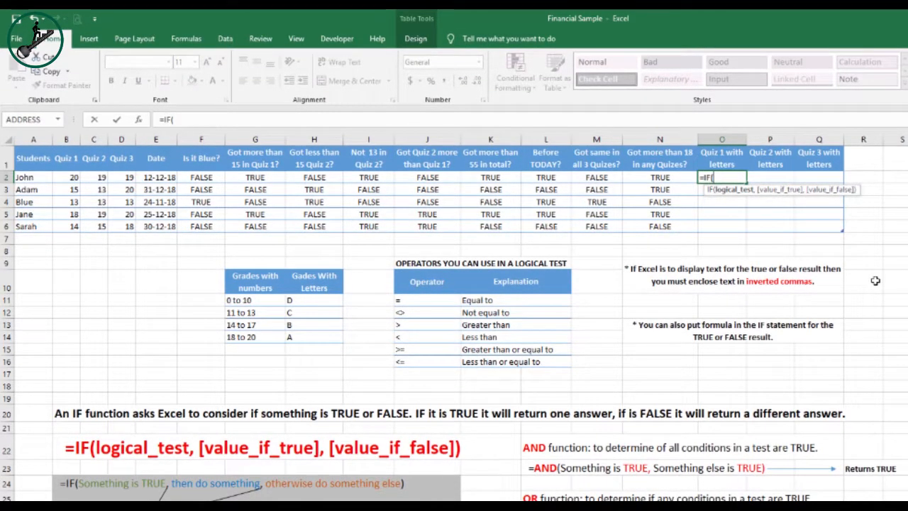
{"action": "left_click", "coordinate": [66, 177]}
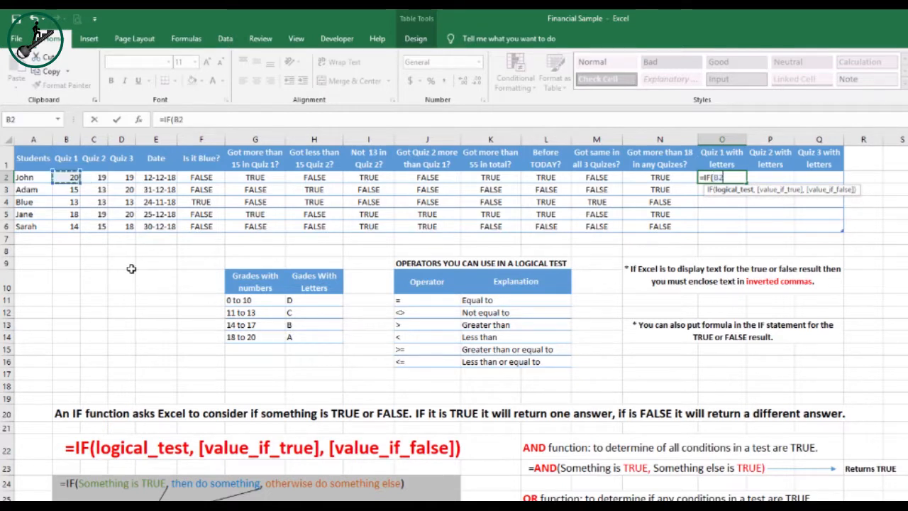
{"action": "type", "text": "<"}
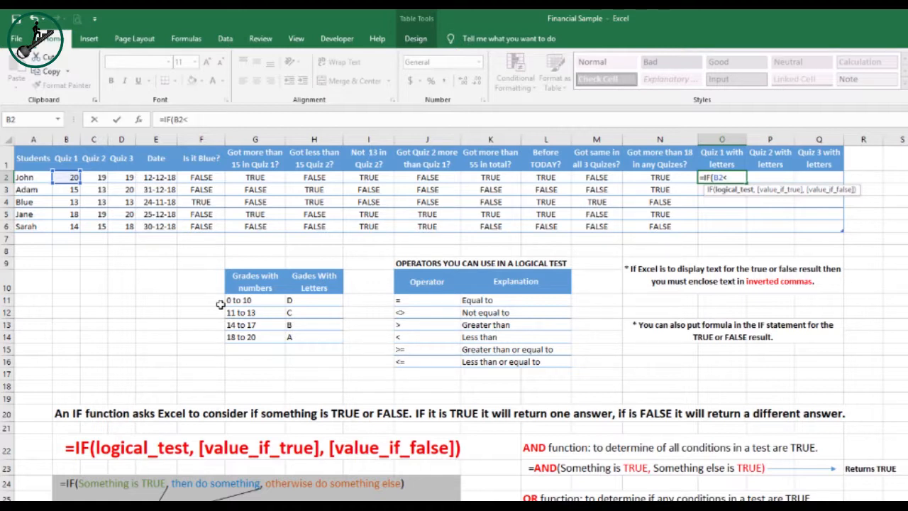
{"action": "type", "text": "11,"}
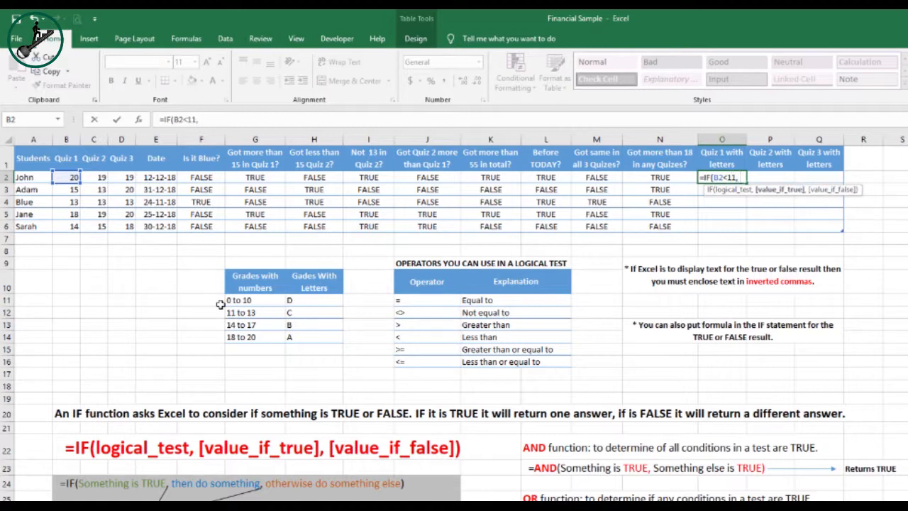
{"action": "type", "text": " \"D\","}
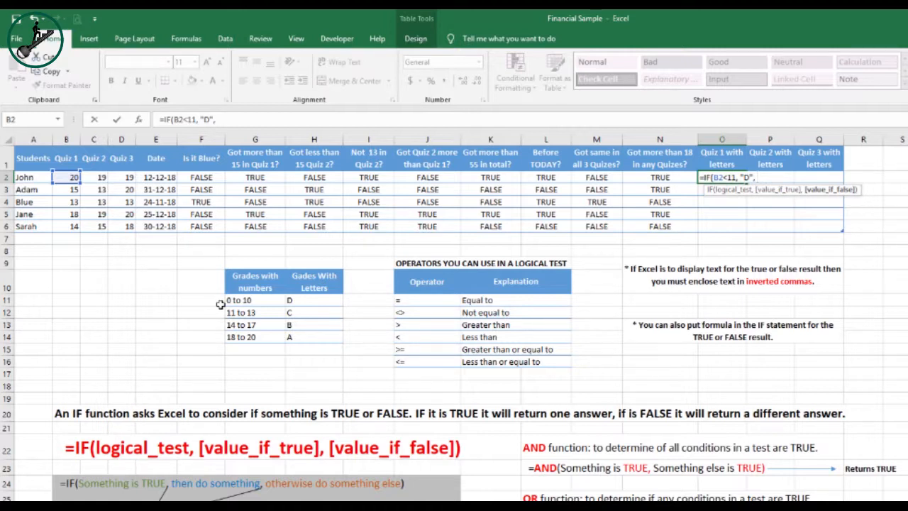
- Nest a second IF as the formula's false result, returning "C" when B2<14
{"action": "type", "text": "IF("}
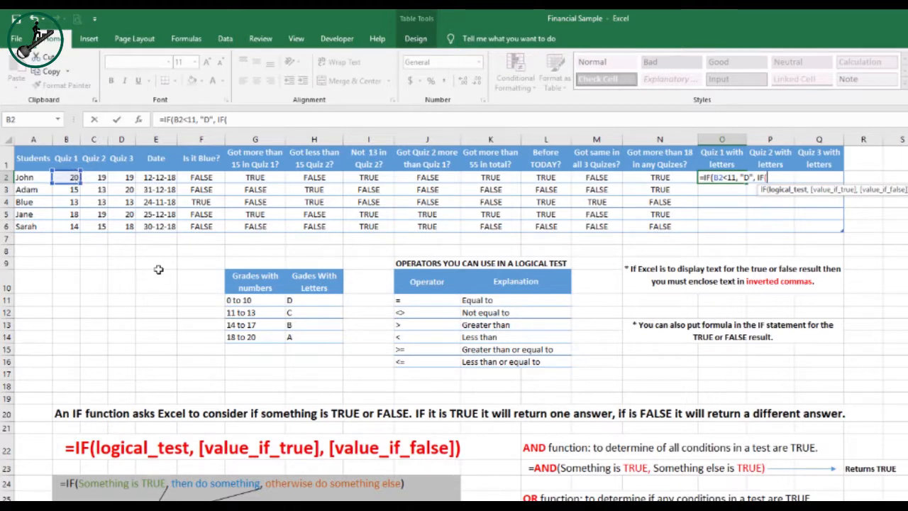
{"action": "type", "text": "B2<1"}
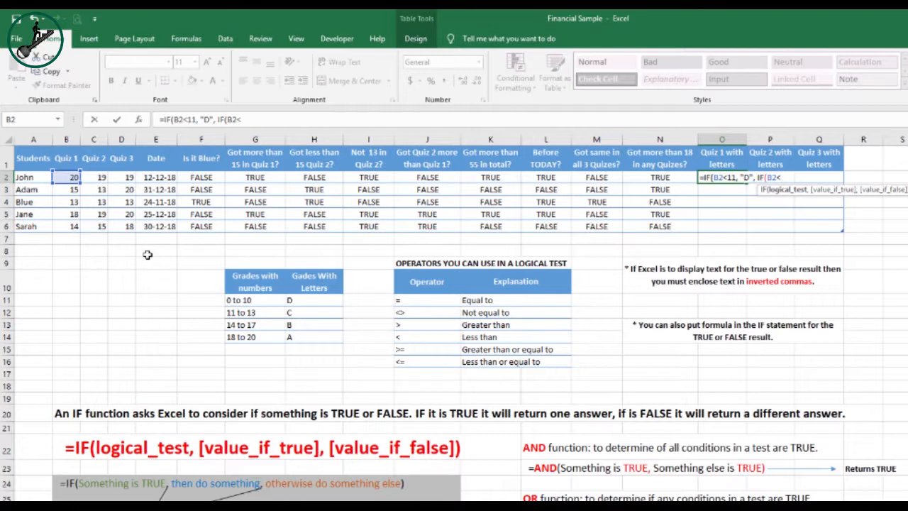
{"action": "type", "text": "4"}
{"action": "type", "text": ", "}
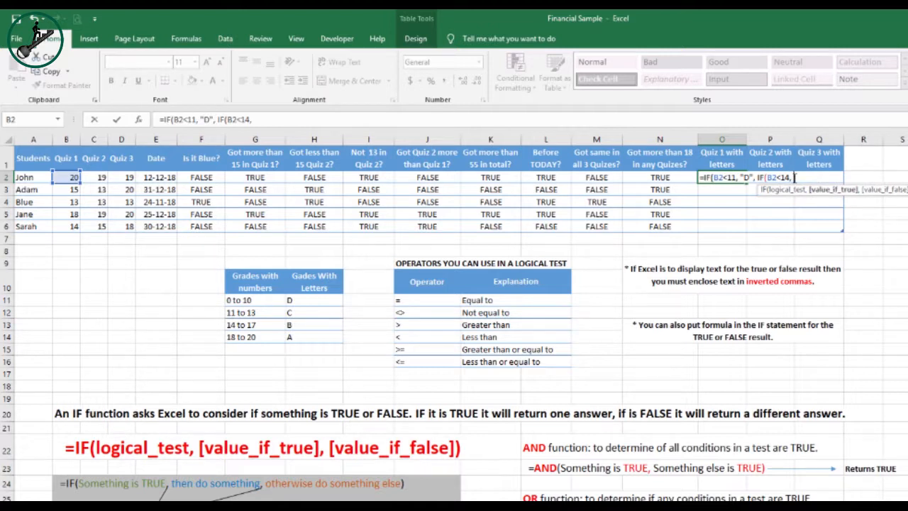
{"action": "type", "text": "\"C\","}
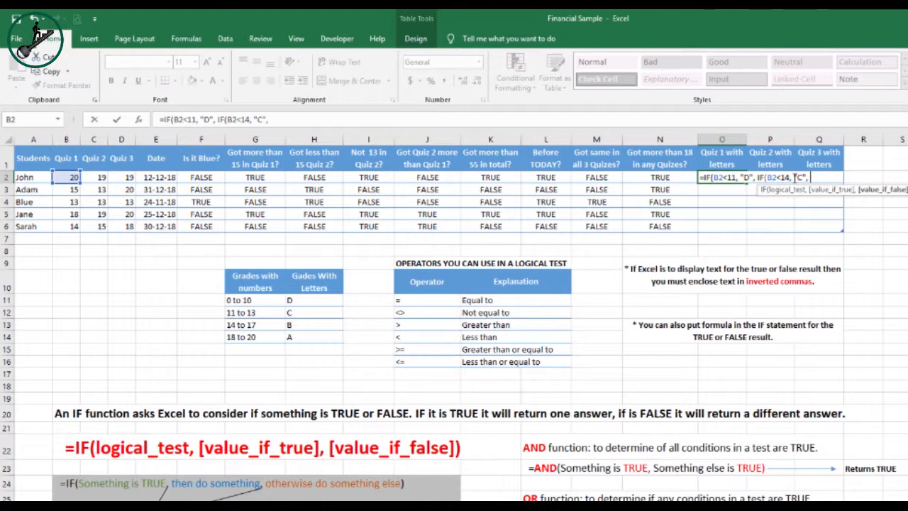
- Nest a third IF returning "B" when B2<18 and otherwise "A", close all three functions and enter the formula in O2
{"action": "type", "text": " IF("}
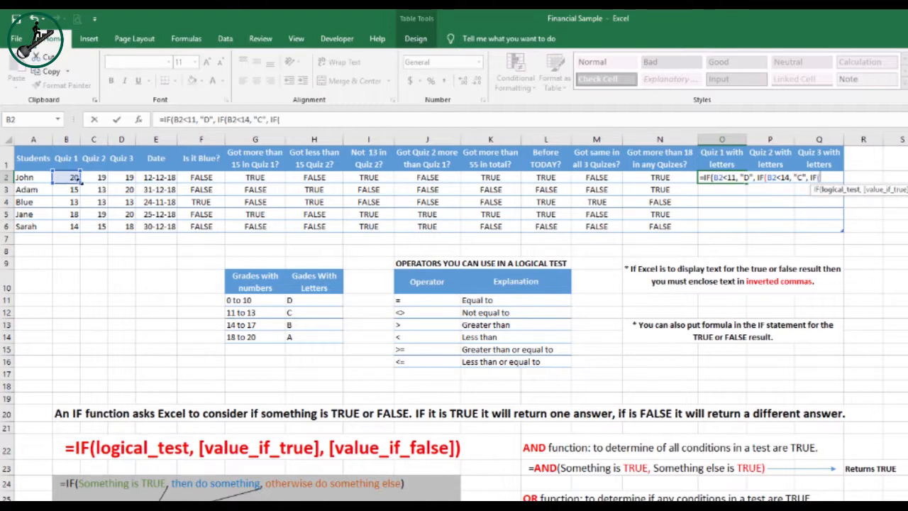
{"action": "left_click", "coordinate": [73, 177]}
{"action": "type", "text": "<"}
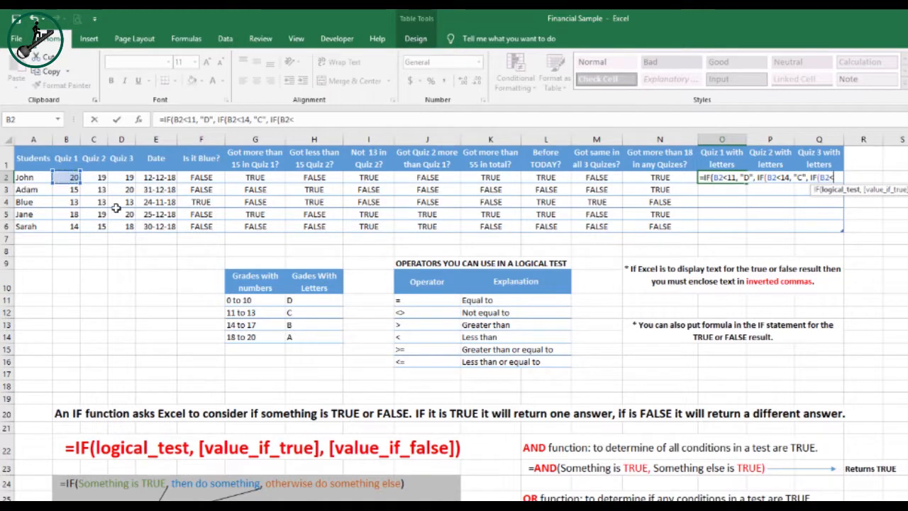
{"action": "type", "text": "18,"}
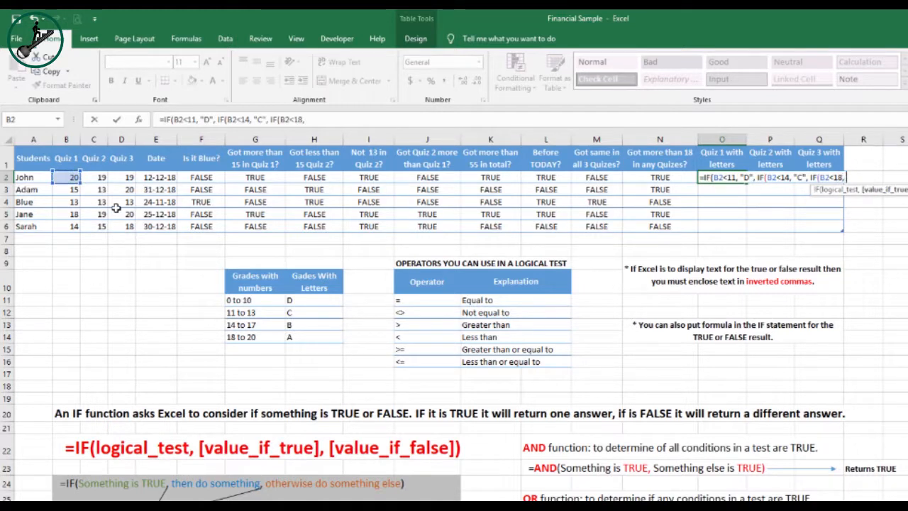
{"action": "type", "text": " \"B"}
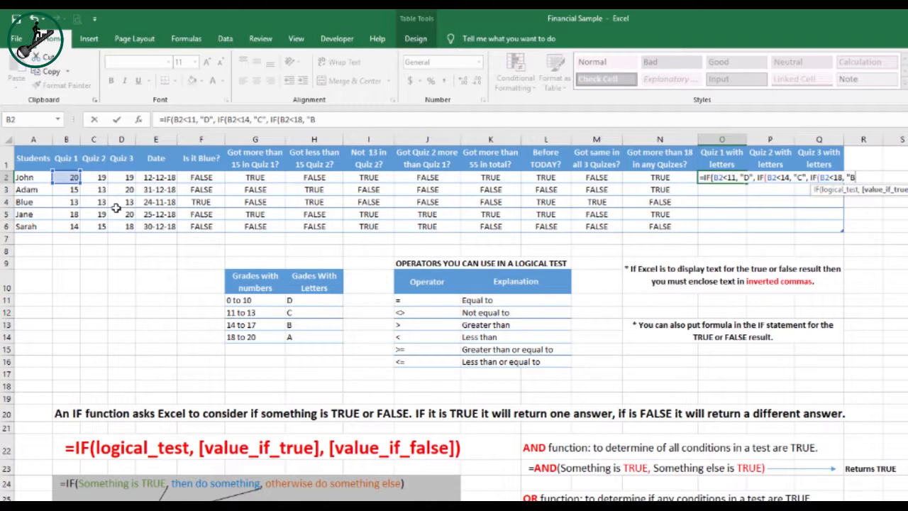
{"action": "type", "text": "\","}
{"action": "type", "text": "\"A"}
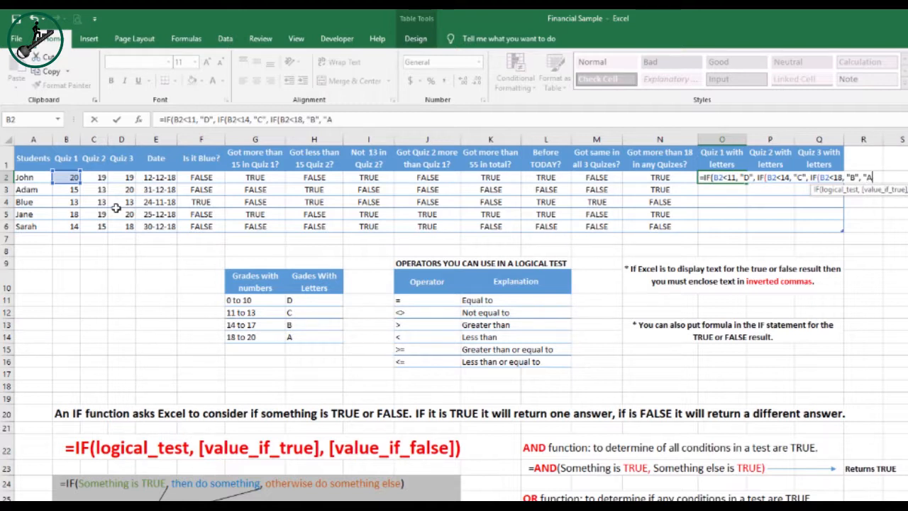
{"action": "type", "text": "\")"}
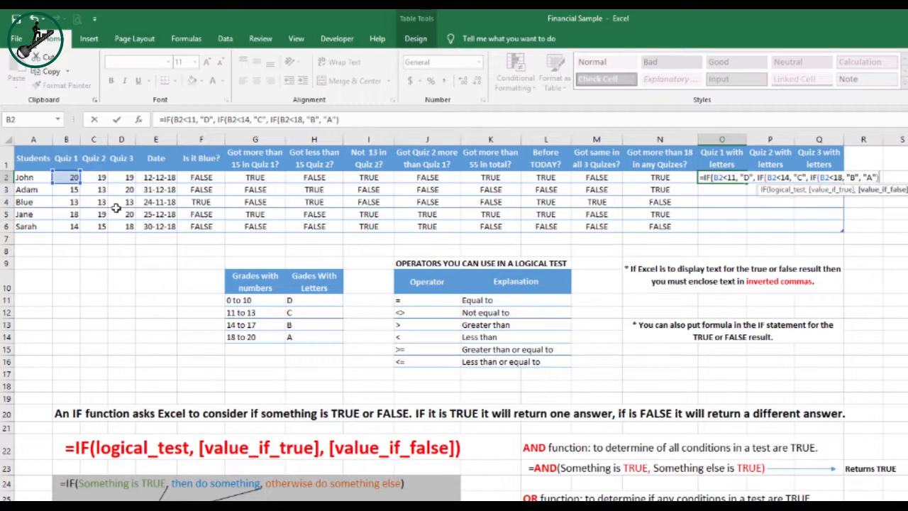
{"action": "type", "text": ")"}
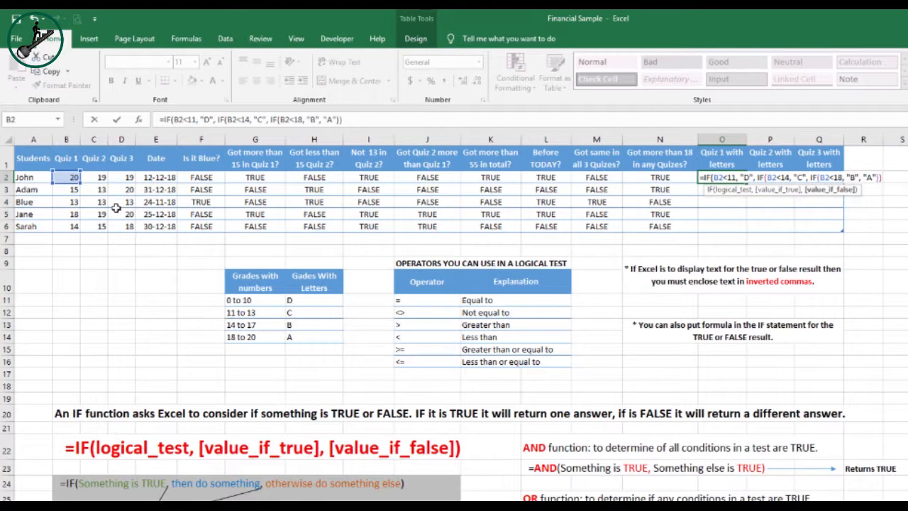
{"action": "type", "text": ")"}
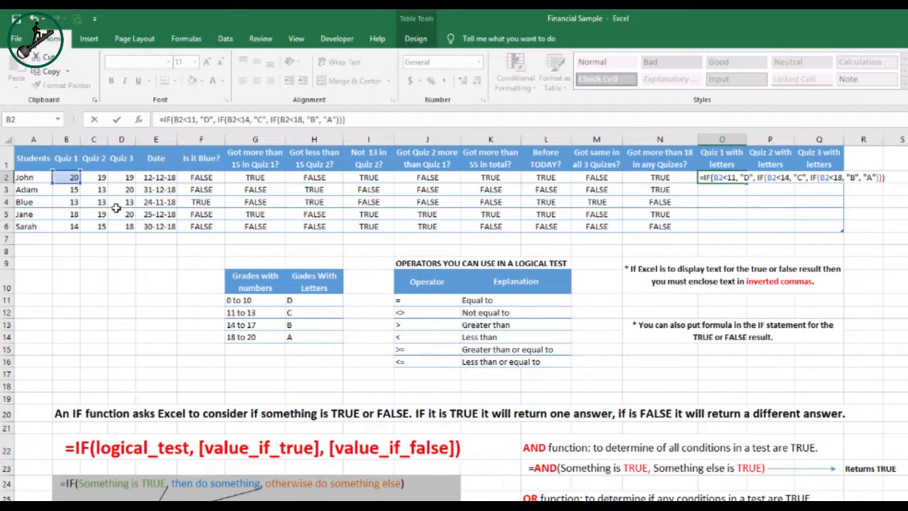
{"action": "key", "text": "ctrl+Return"}
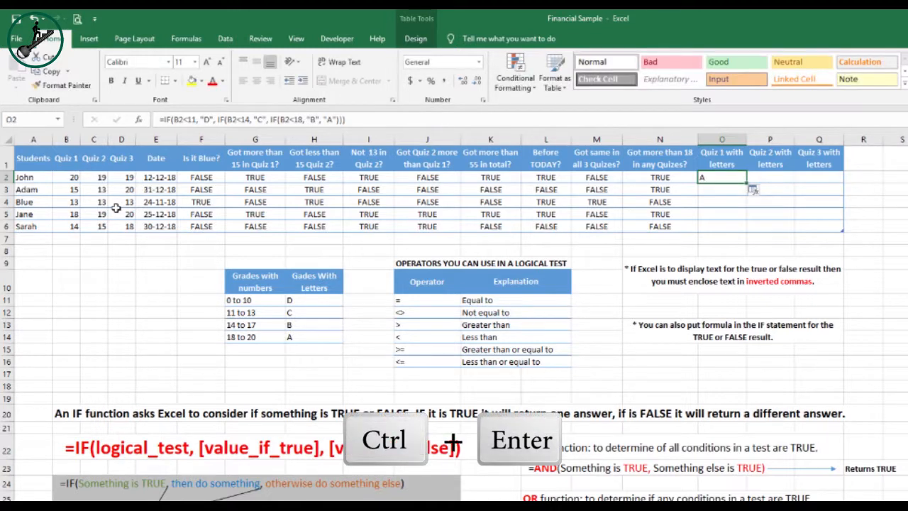
- Fill the O2 formula down to O6 and compare the letter grades with the Quiz 1 scores
{"action": "left_click", "coordinate": [71, 181]}
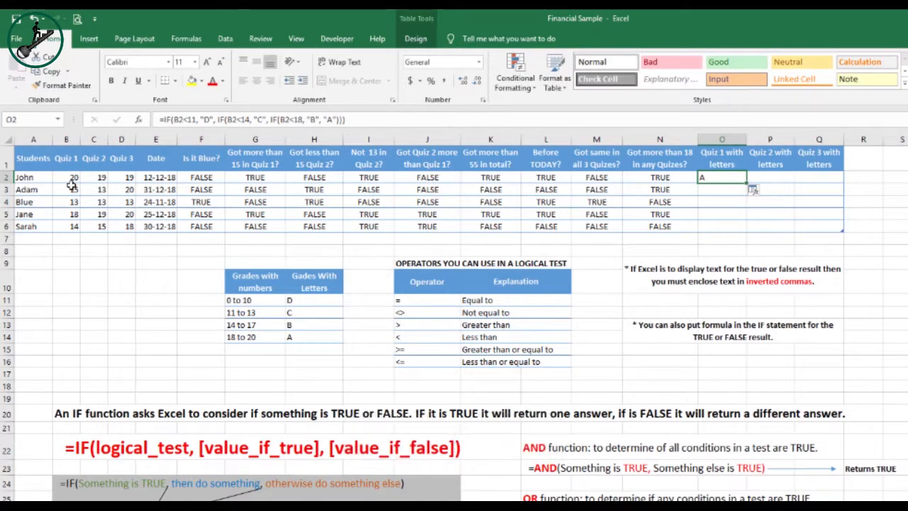
{"action": "left_click", "coordinate": [731, 181]}
{"action": "left_click_drag", "start_coordinate": [745, 185], "coordinate": [752, 232]}
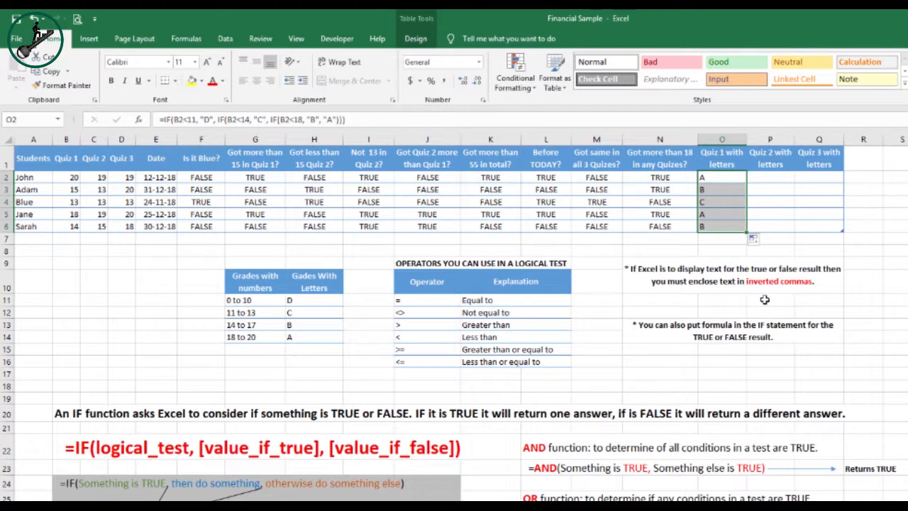
{"action": "left_click", "coordinate": [720, 191]}
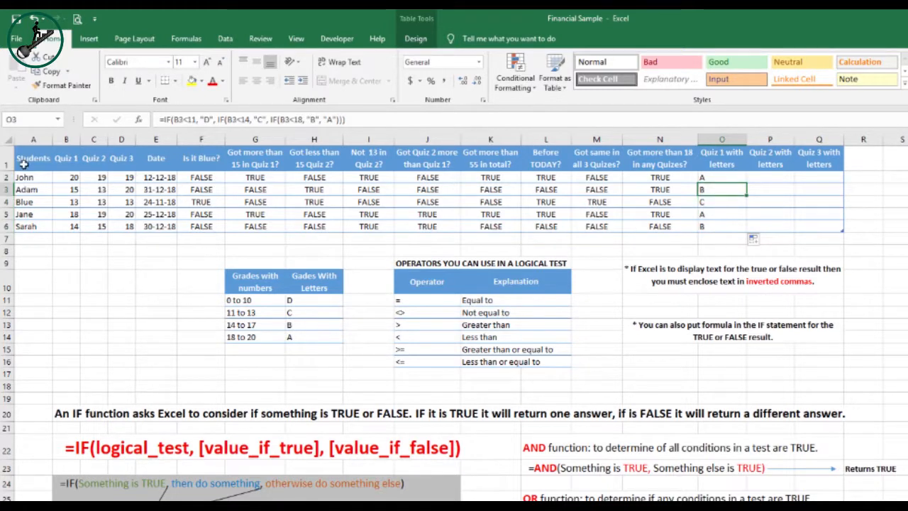
{"action": "left_click", "coordinate": [74, 191]}
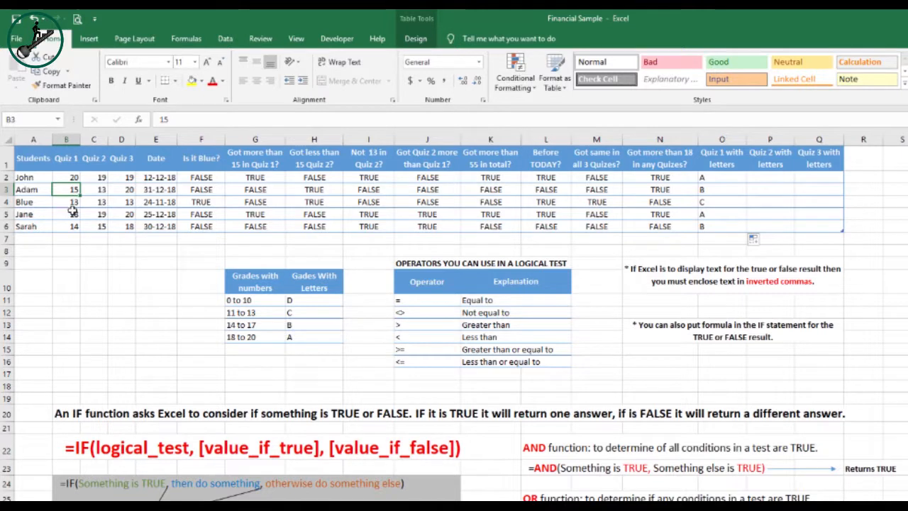
{"action": "left_click", "coordinate": [72, 214]}
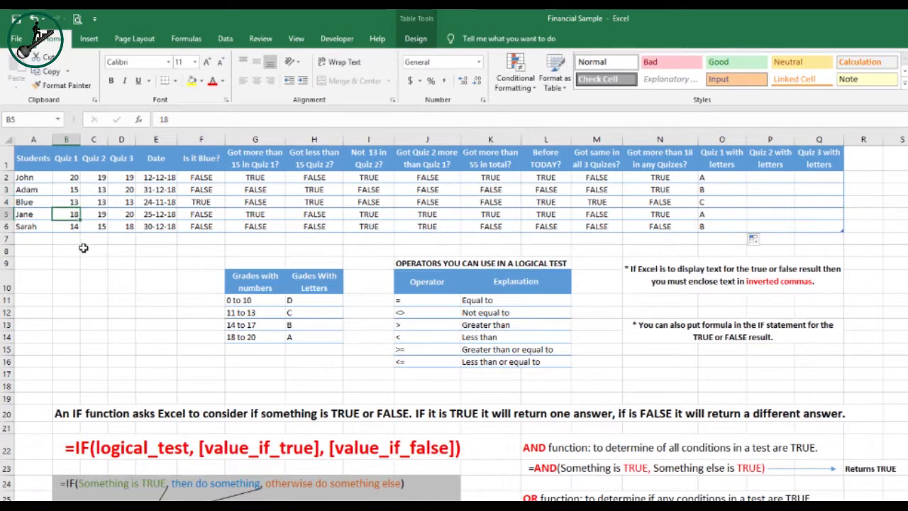
{"action": "left_click", "coordinate": [71, 226]}
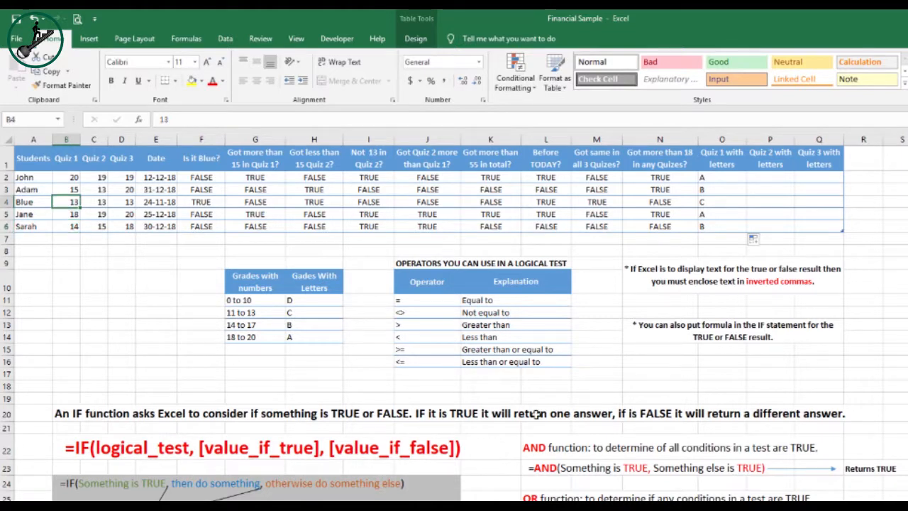
- Fill the O2 formula across to Q2 and down to row 6 to cover Quiz 2 and Quiz 3 with letters
{"action": "left_click", "coordinate": [713, 178]}
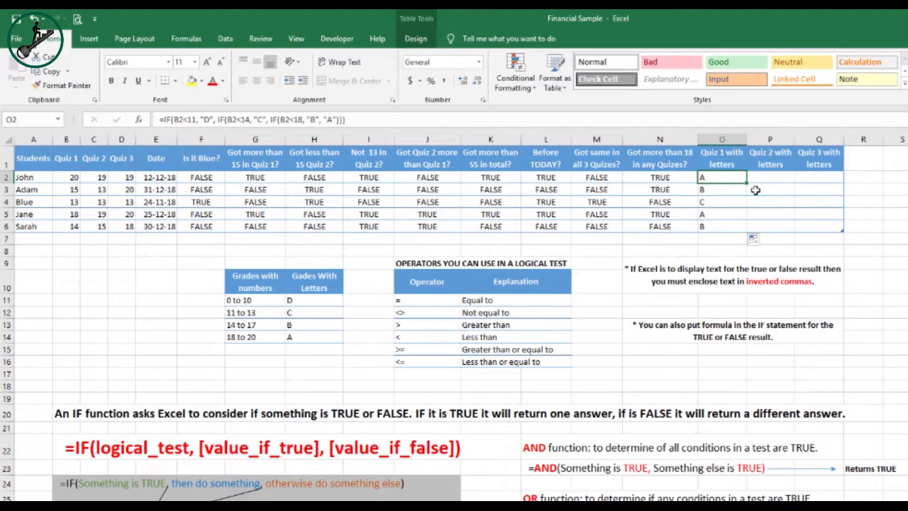
{"action": "left_click_drag", "start_coordinate": [747, 184], "coordinate": [823, 179]}
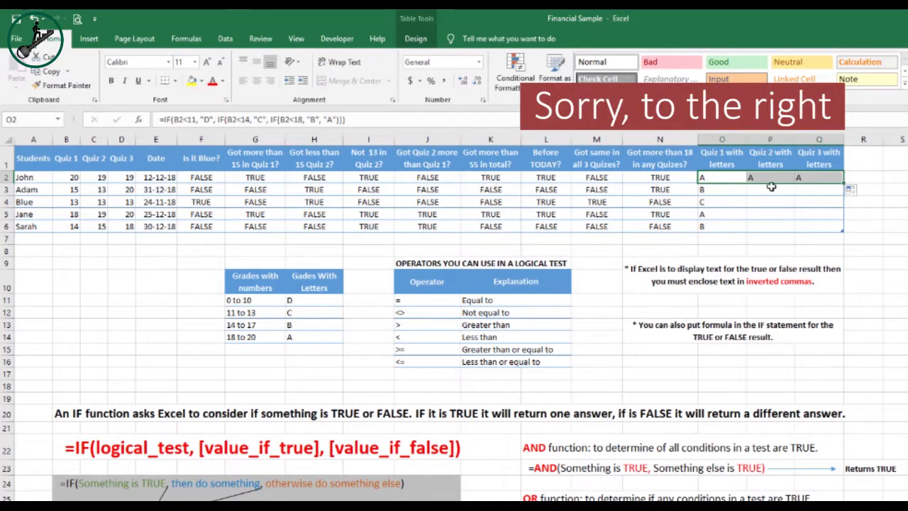
{"action": "left_click", "coordinate": [771, 177]}
{"action": "left_click_drag", "start_coordinate": [733, 177], "coordinate": [846, 234]}
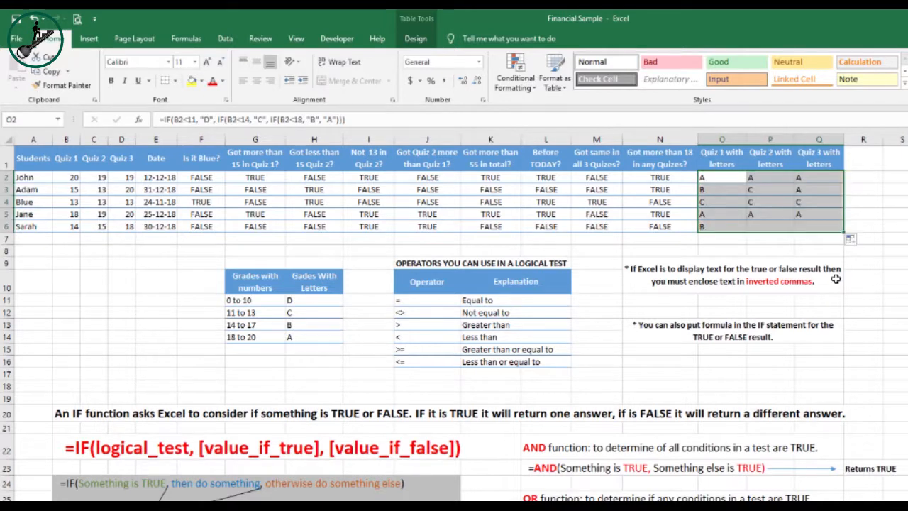
{"action": "left_click", "coordinate": [763, 203]}
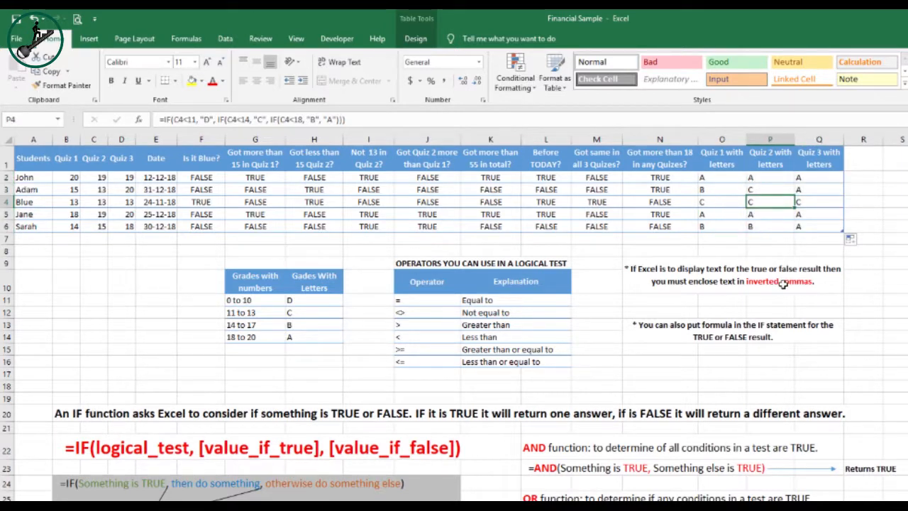